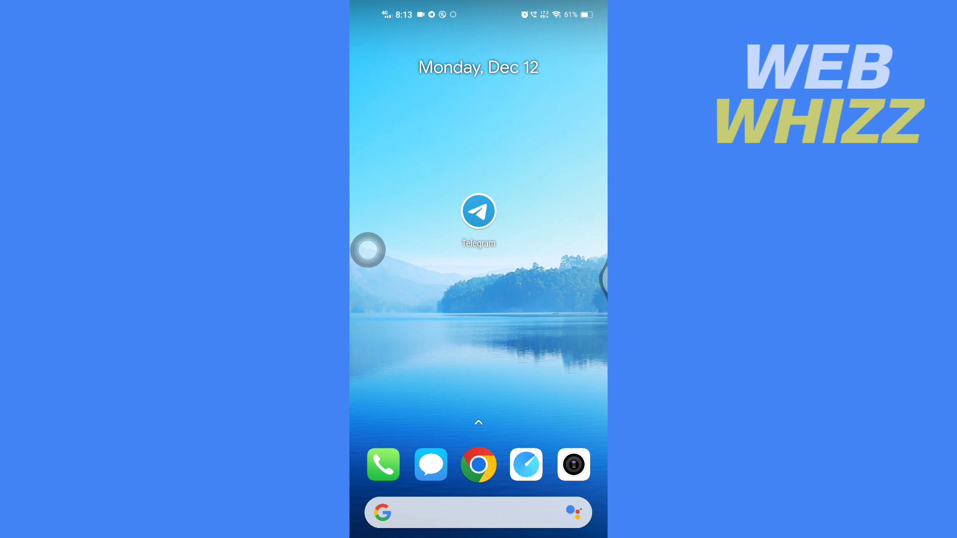
Launch Telegram and bring up the New Message screen with its contact list.
click(478, 211)
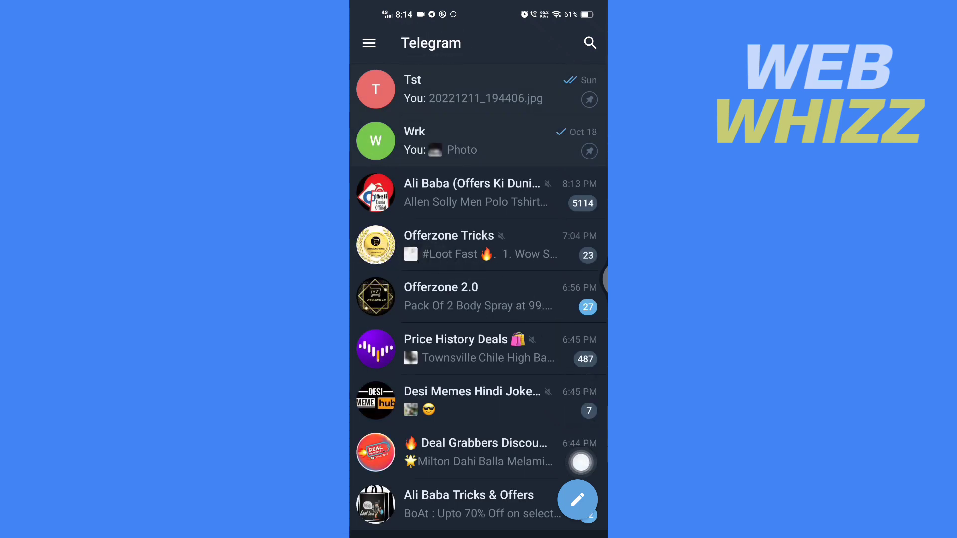
click(577, 498)
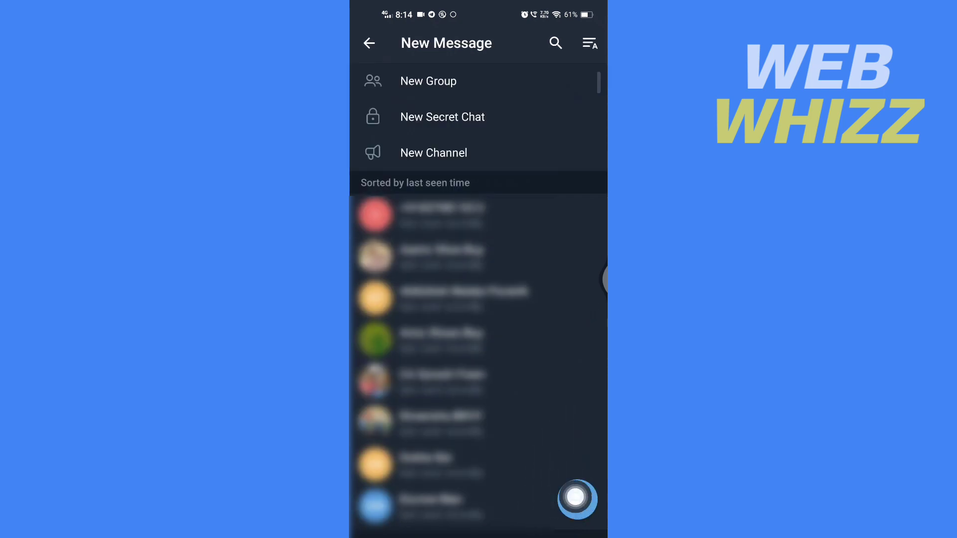
Add a contact named 'Test' with your own India phone number.
click(568, 503)
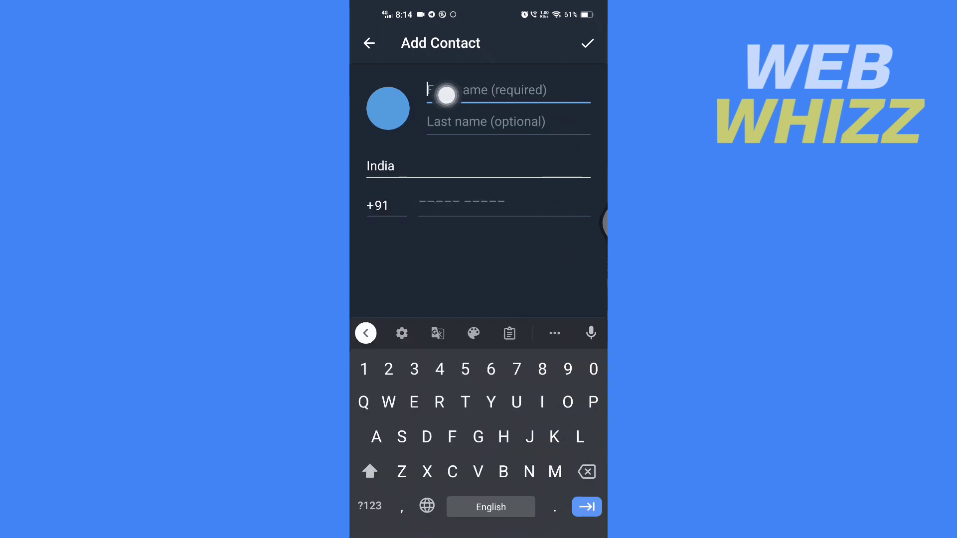
text(Test)
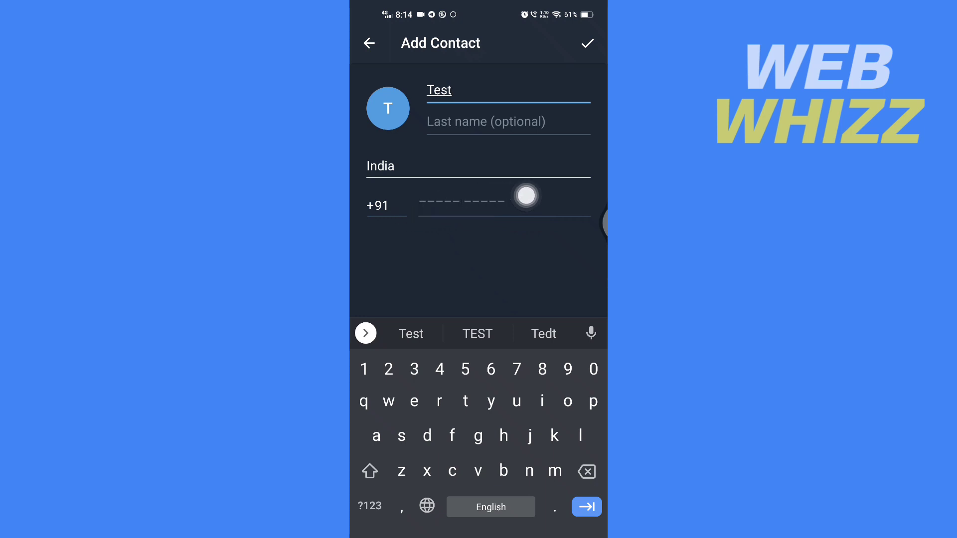
click(589, 202)
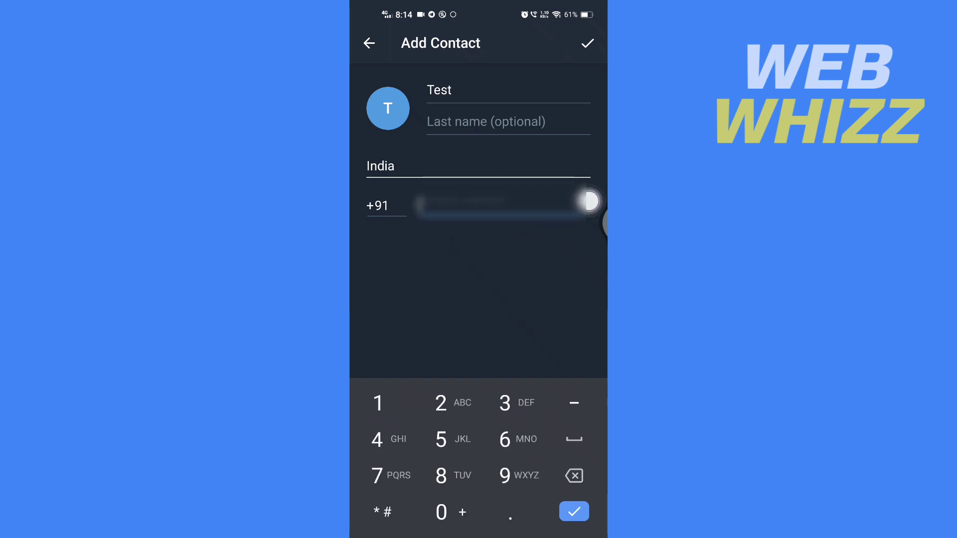
text(98766)
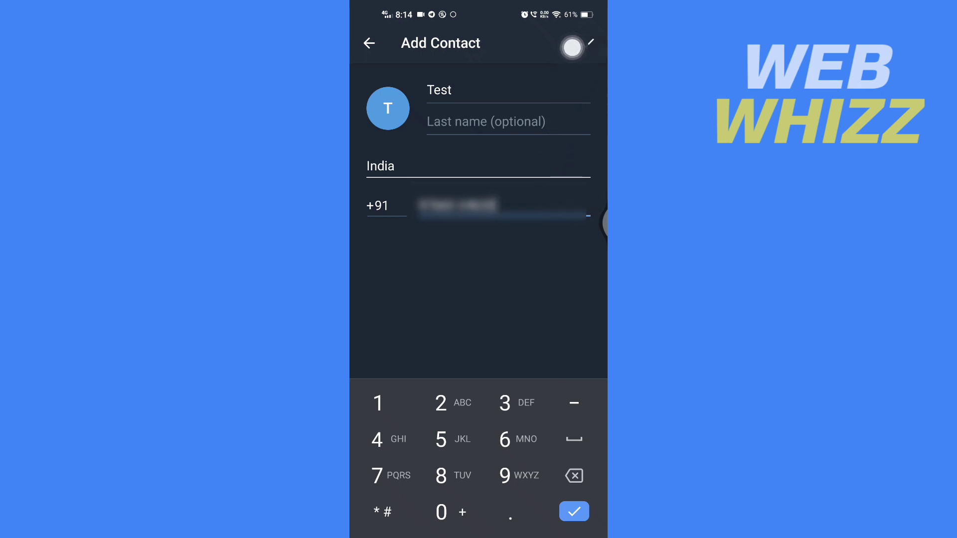
click(587, 43)
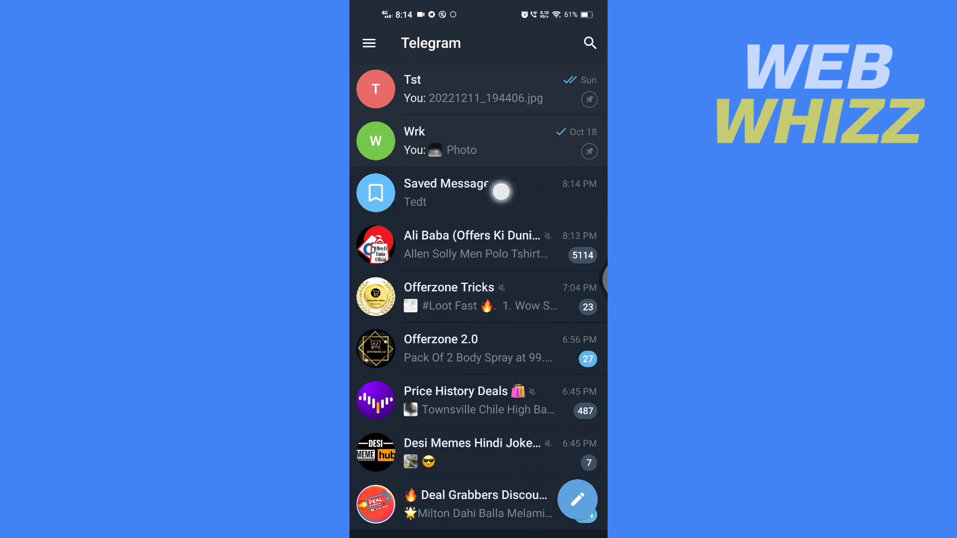
Check the 'Tedt' message in Saved Messages, then go back to the chat list.
click(588, 193)
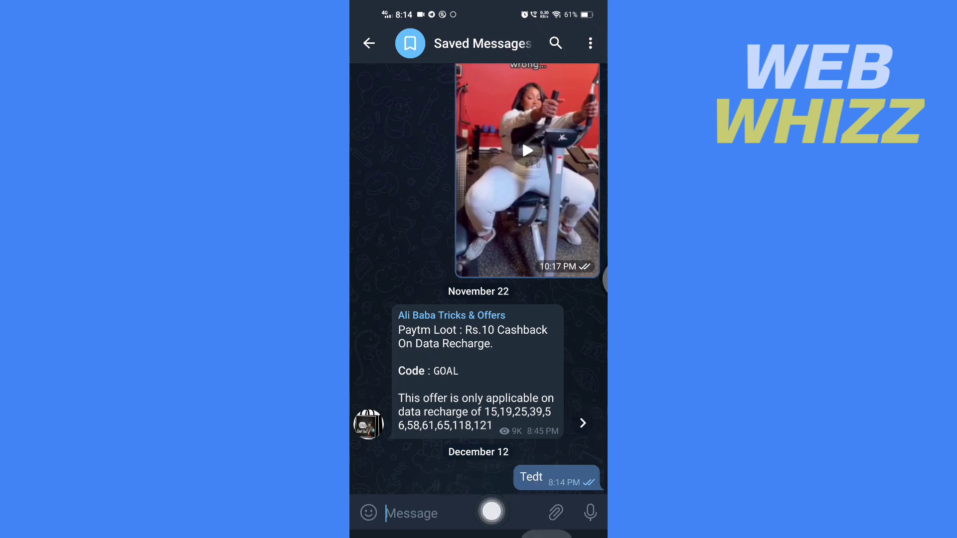
key(Escape)
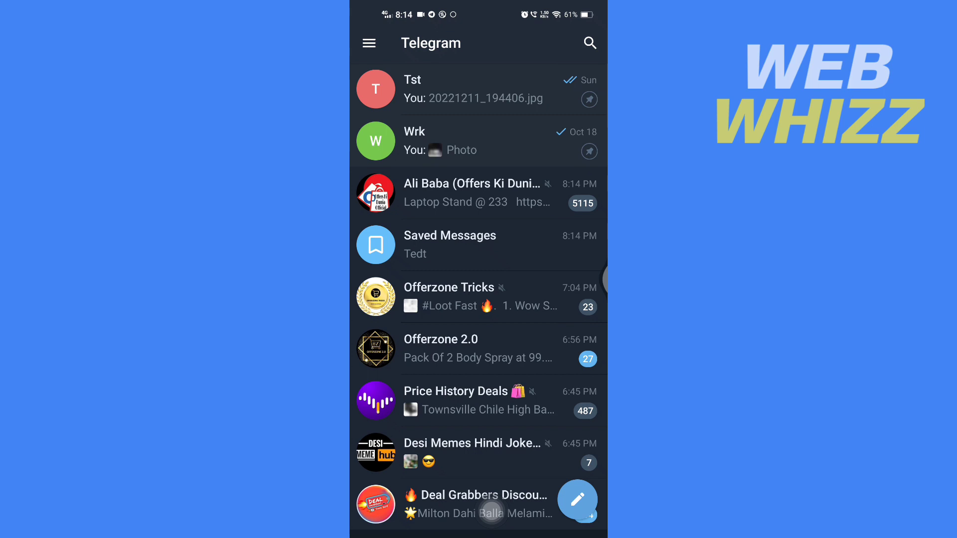